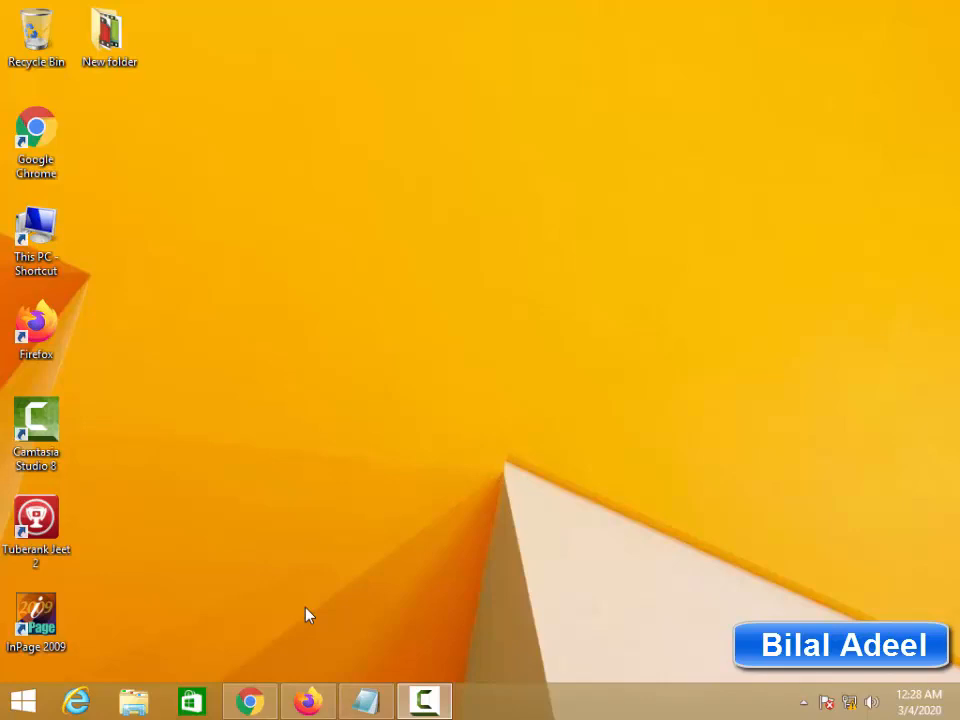
# - Switch to Chrome and open the router's Firmware Upgrade page in the System Tools section
pyautogui.click(240, 705)
pyautogui.click(146, 15)
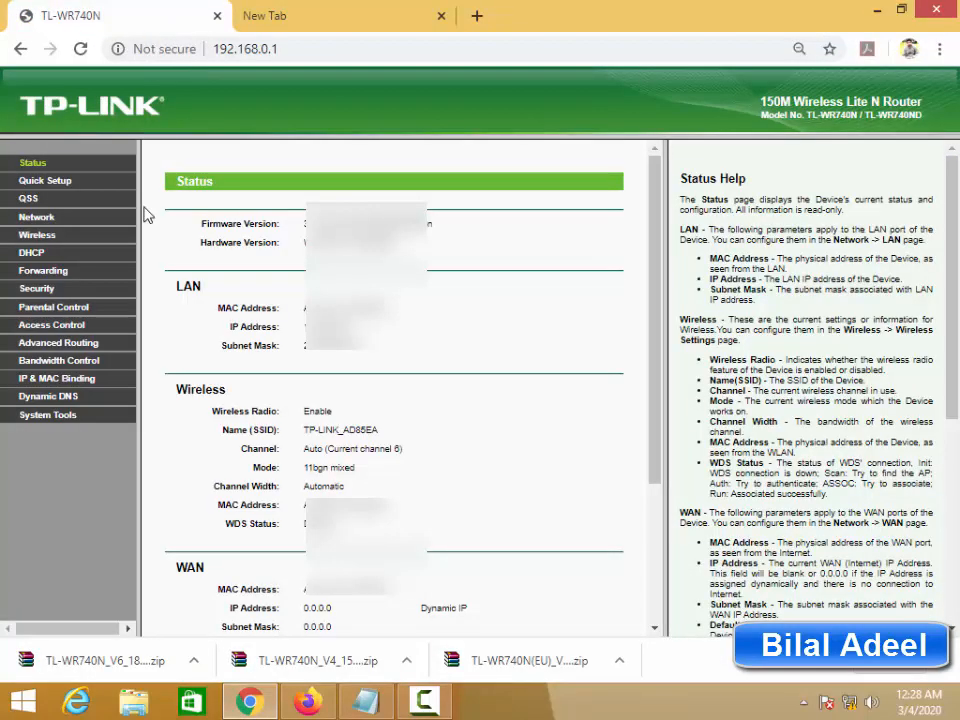
pyautogui.click(47, 414)
pyautogui.click(63, 468)
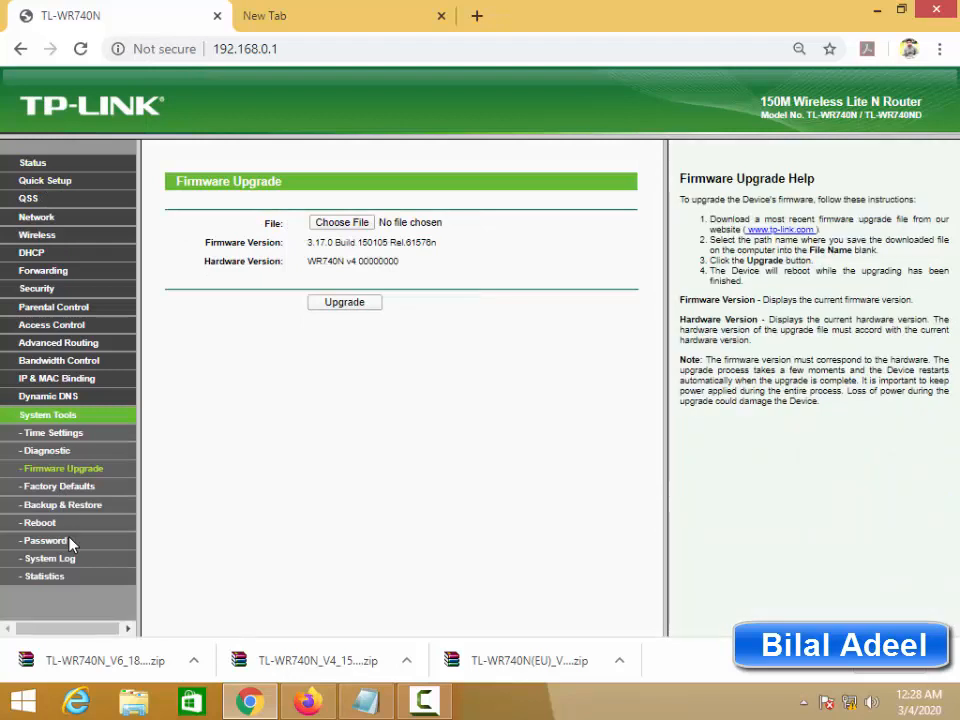
# - Try to upgrade the router firmware with wr740nv6_eu_3_16_9_up_boot(160325).bin from the TL-WR740N(EU)_V6_160325 folder
pyautogui.click(338, 224)
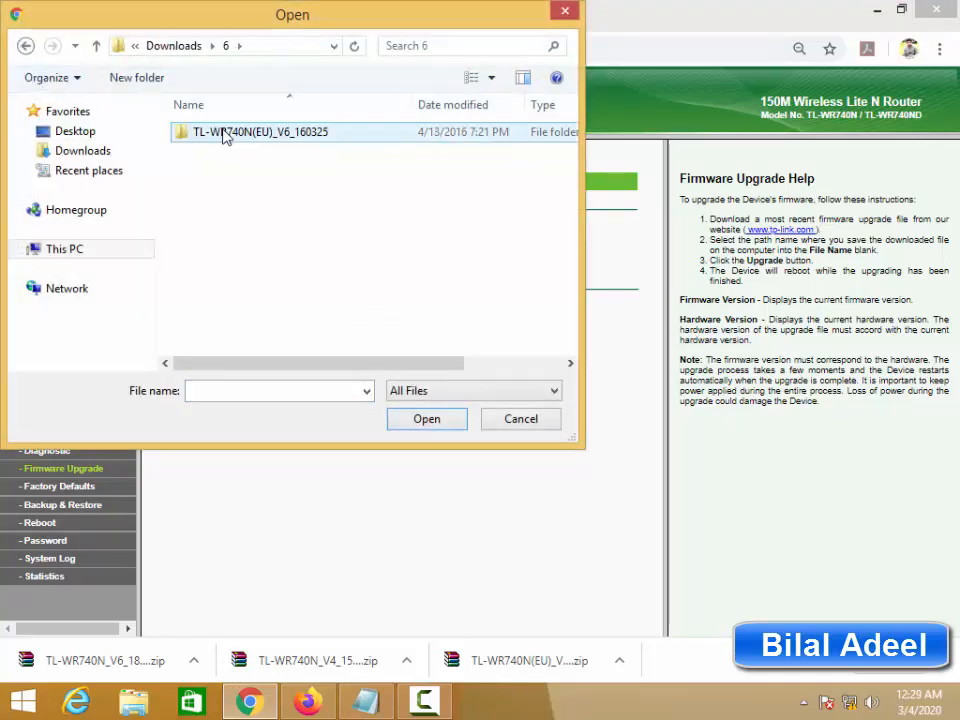
pyautogui.doubleClick(224, 134)
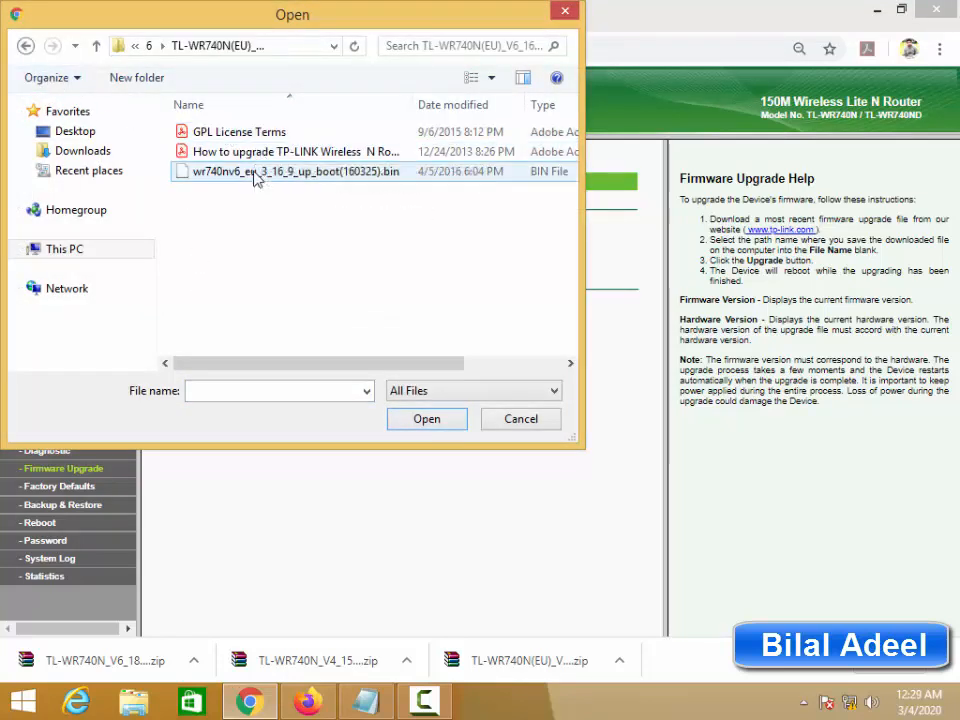
pyautogui.click(255, 173)
pyautogui.click(418, 421)
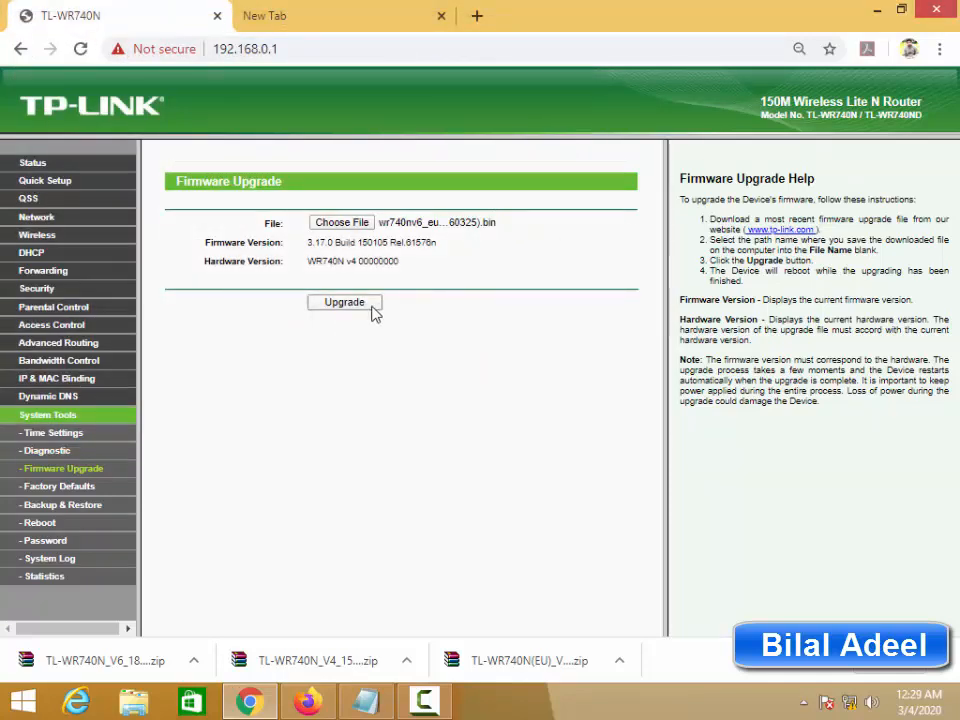
pyautogui.click(372, 308)
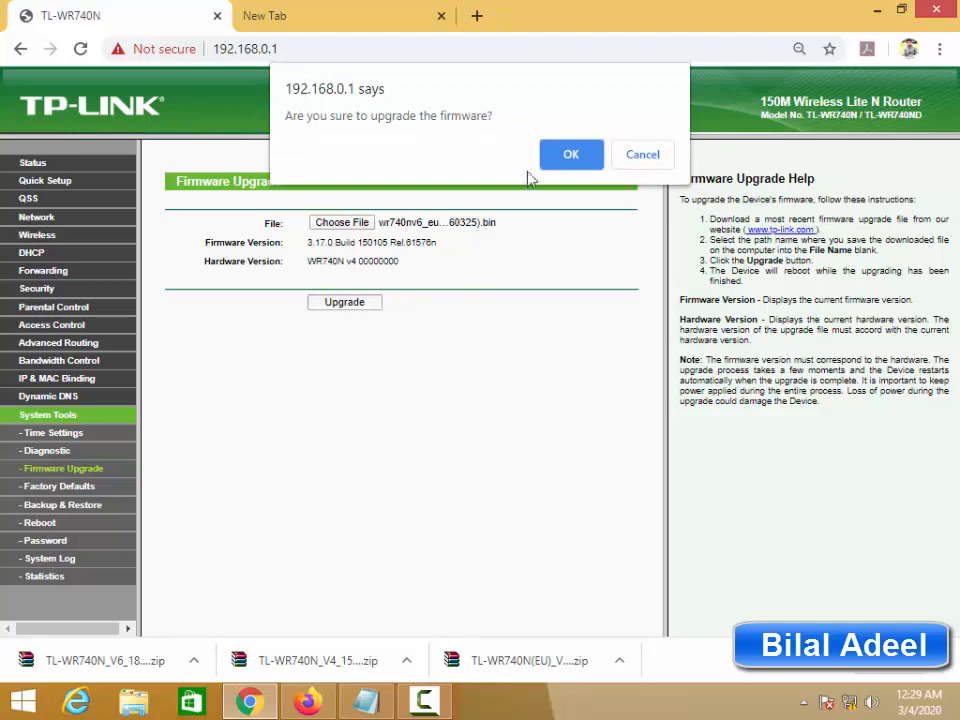
pyautogui.click(570, 155)
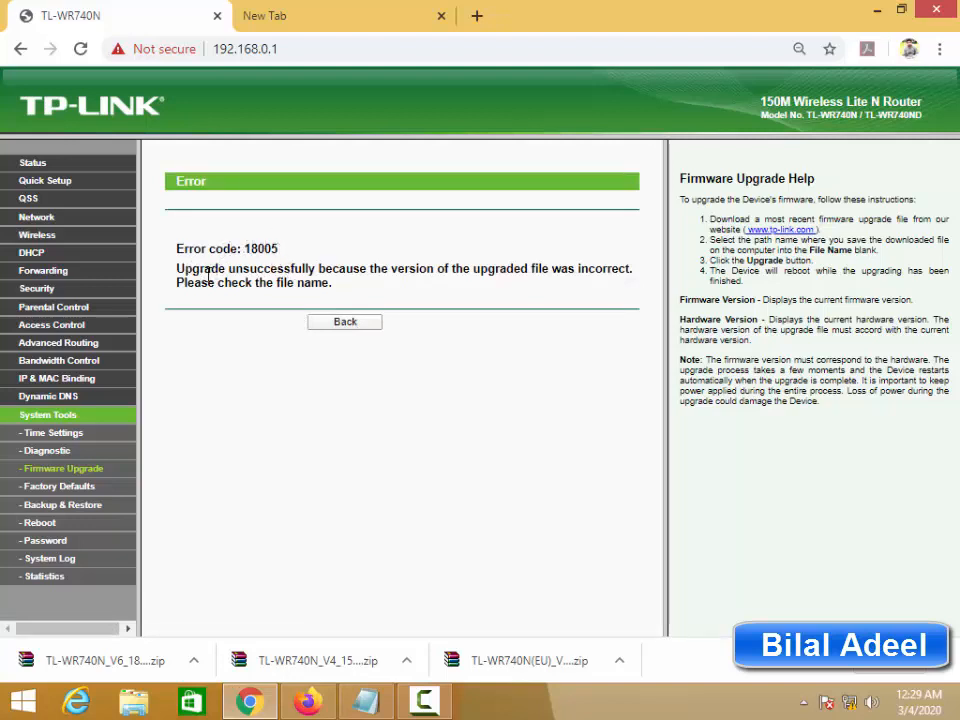
pyautogui.moveTo(177, 268); pyautogui.dragTo(274, 268)
pyautogui.click(304, 266)
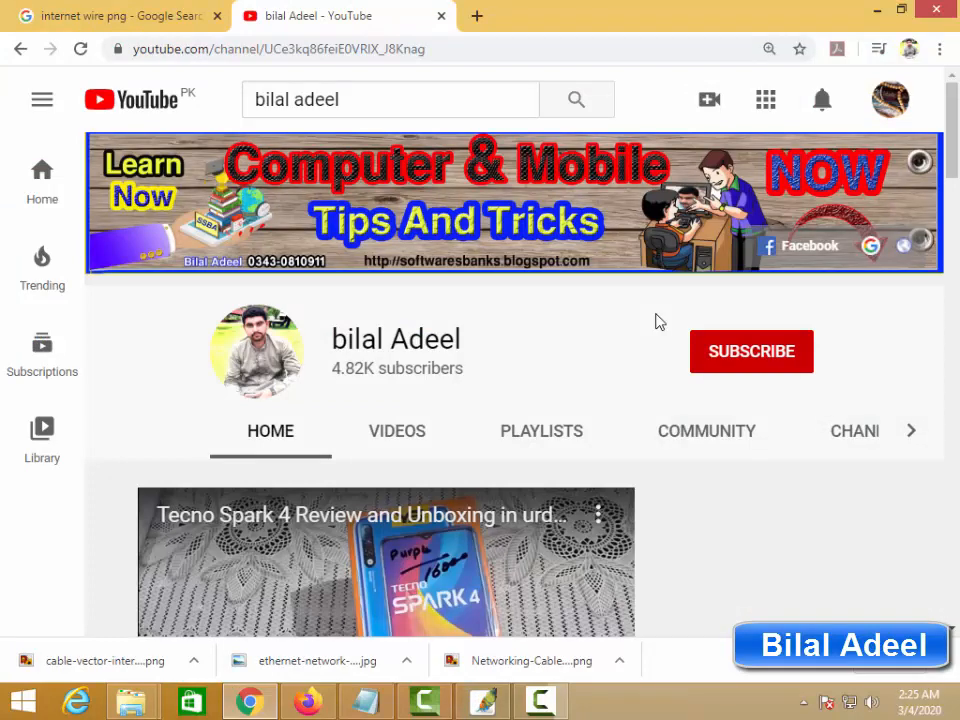
# - Subscribe to the displayed YouTube channel and set its notifications to All
pyautogui.click(727, 357)
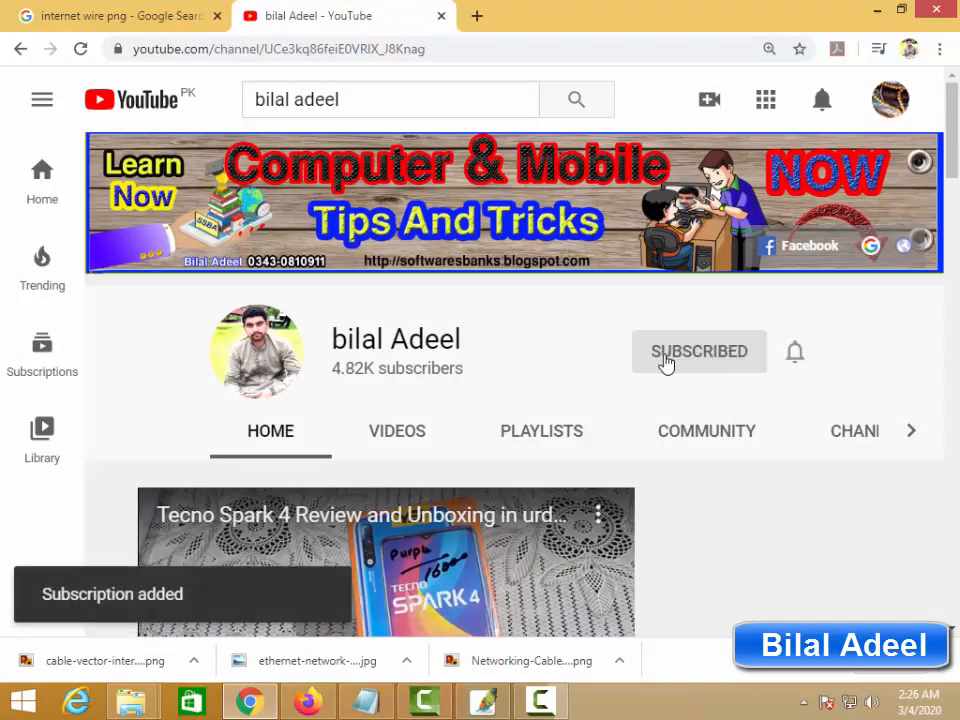
pyautogui.click(794, 357)
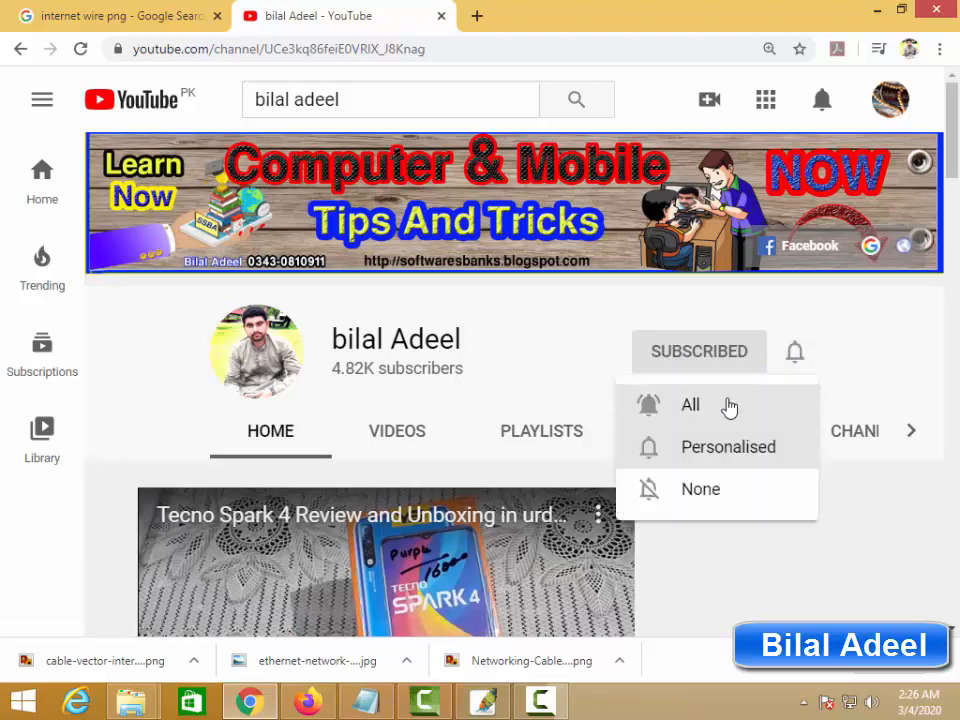
pyautogui.click(720, 407)
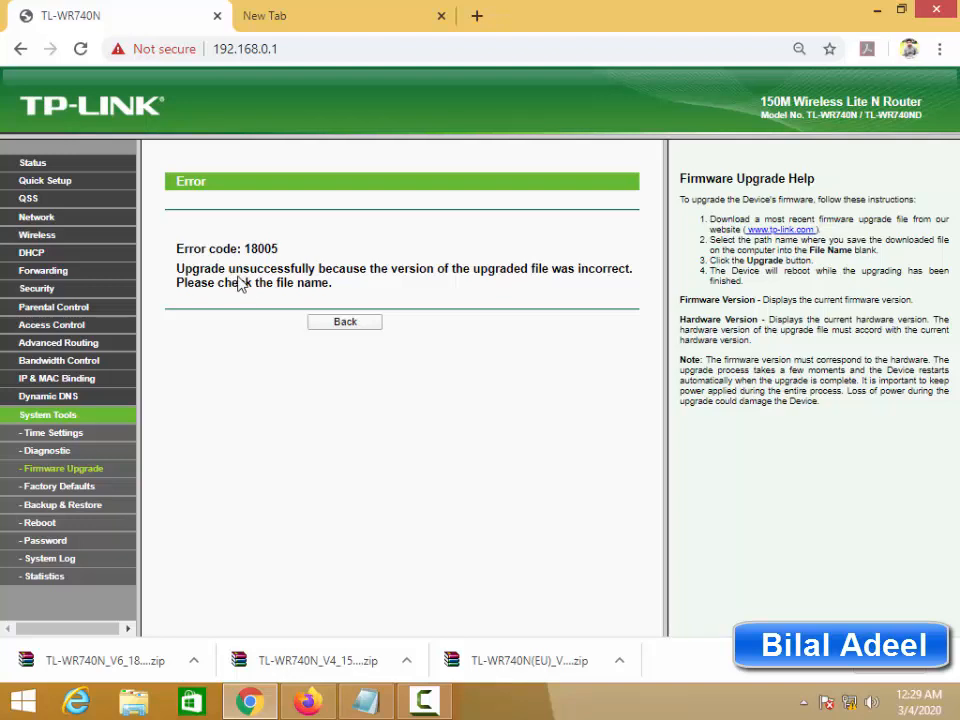
pyautogui.moveTo(229, 268); pyautogui.dragTo(252, 283)
pyautogui.click(250, 283)
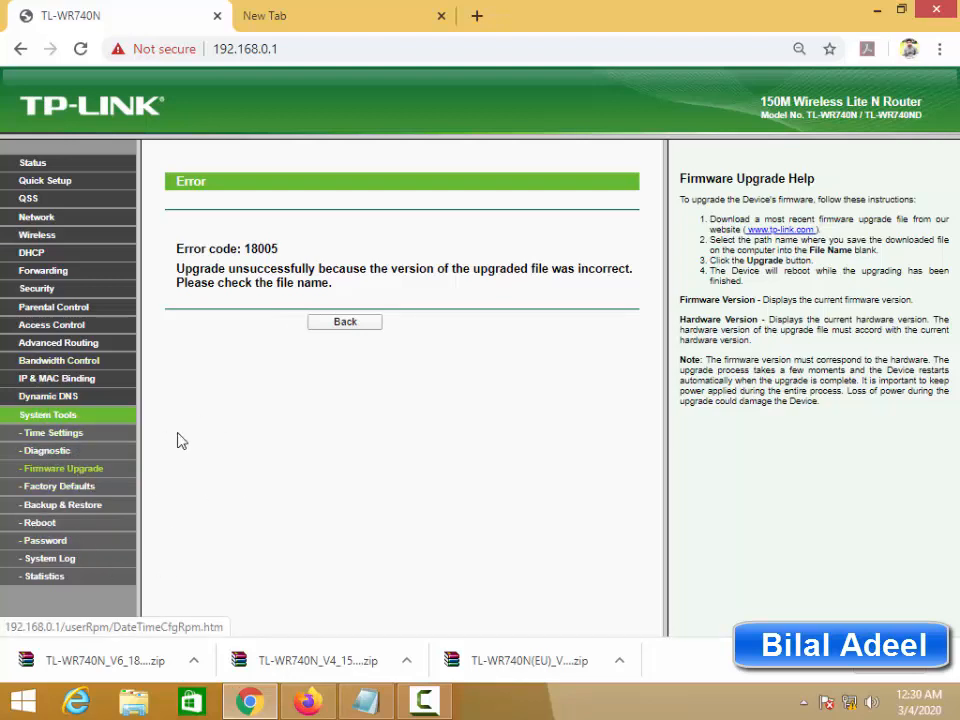
# - Set the router's time zone to (GMT+05:00) Islamabad, Karachi, Ekaterinburg in the Time Settings
pyautogui.click(59, 438)
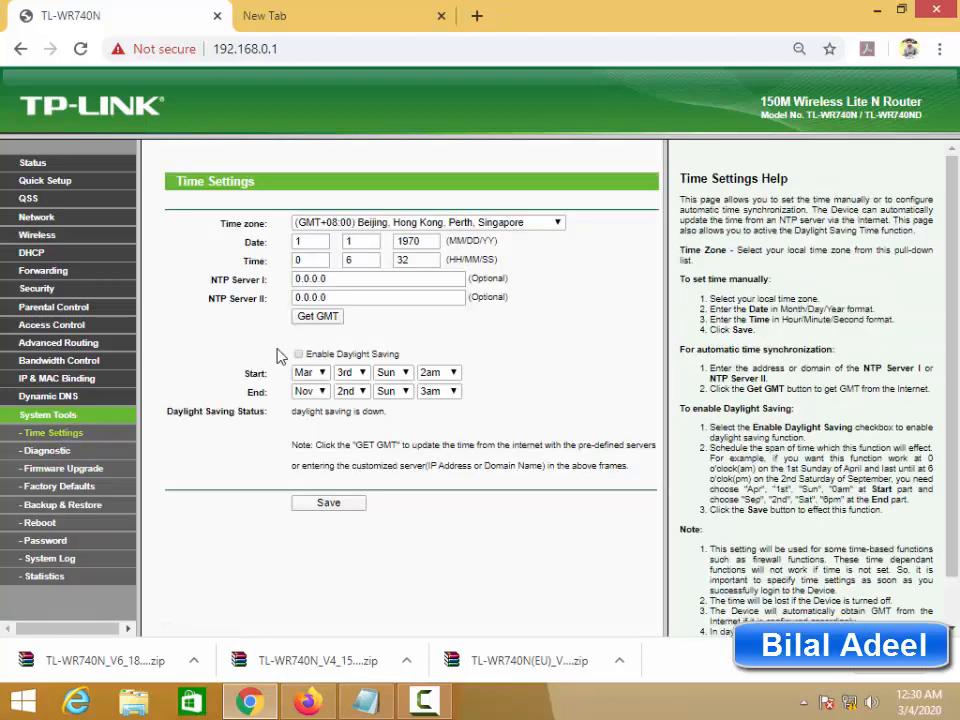
pyautogui.click(308, 243)
pyautogui.click(359, 243)
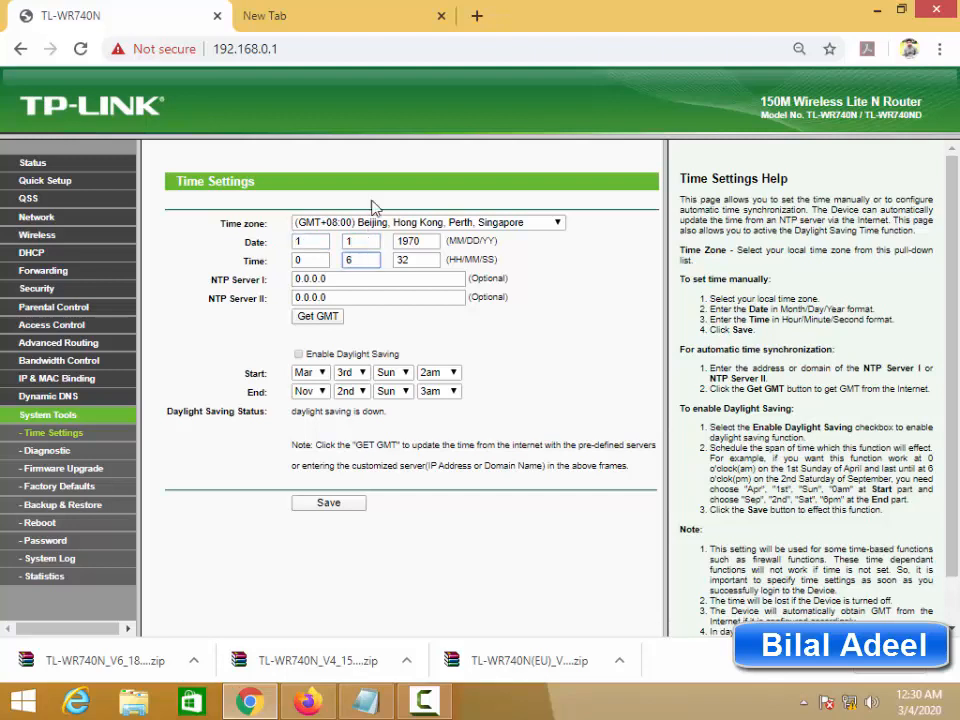
pyautogui.click(372, 225)
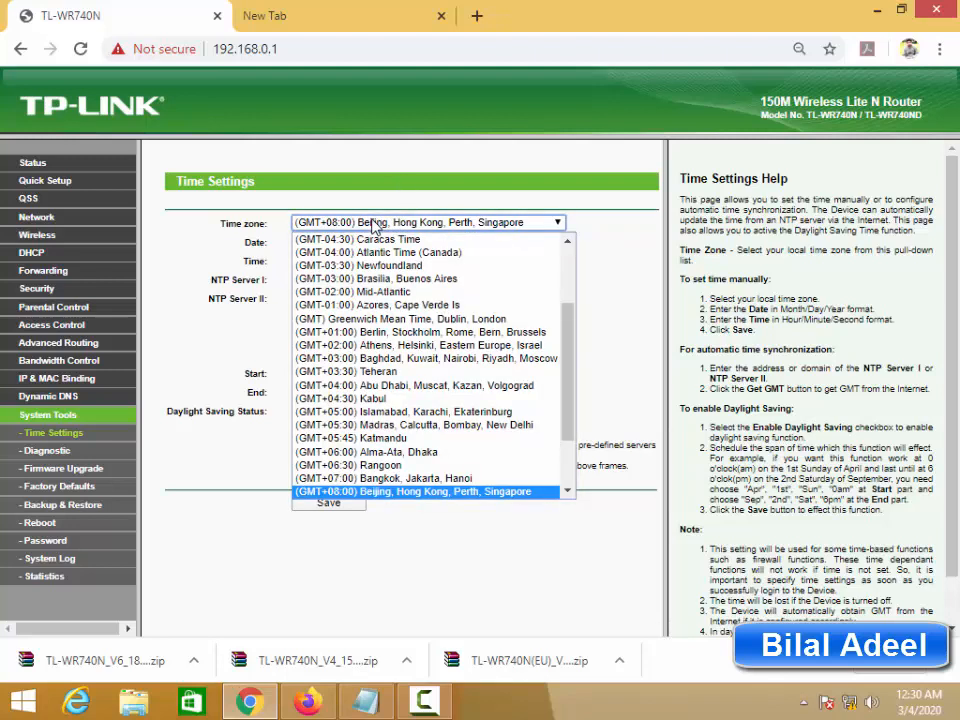
pyautogui.press('Up')
pyautogui.press('Up')
pyautogui.press('Up')
pyautogui.press('Up')
pyautogui.press('Up')
pyautogui.press('Up')
pyautogui.press('Up')
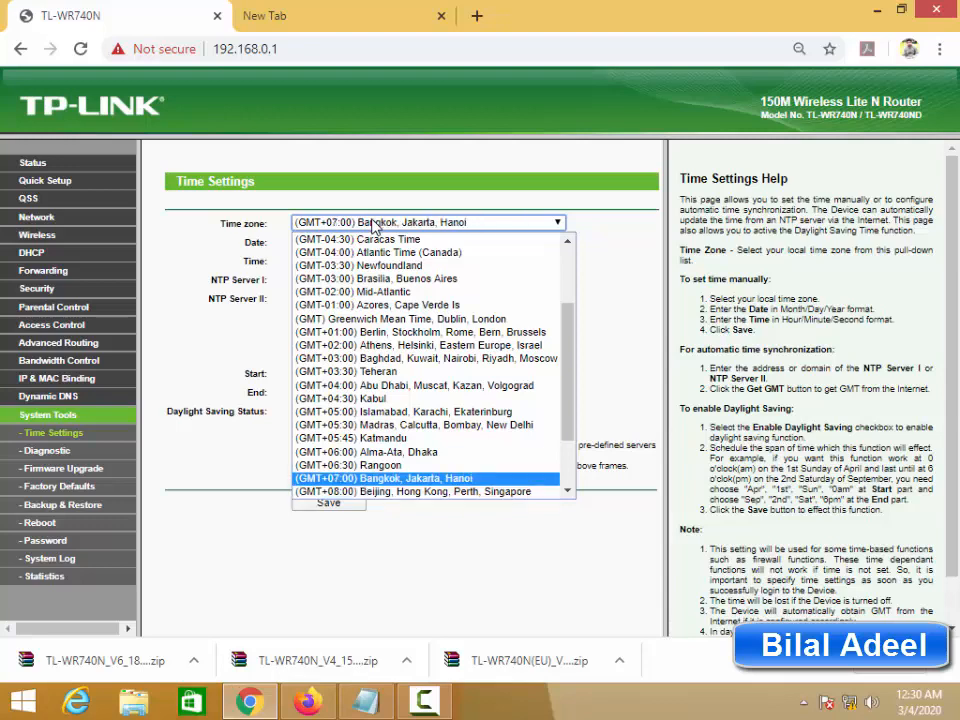
pyautogui.press('Down')
pyautogui.press('Return')
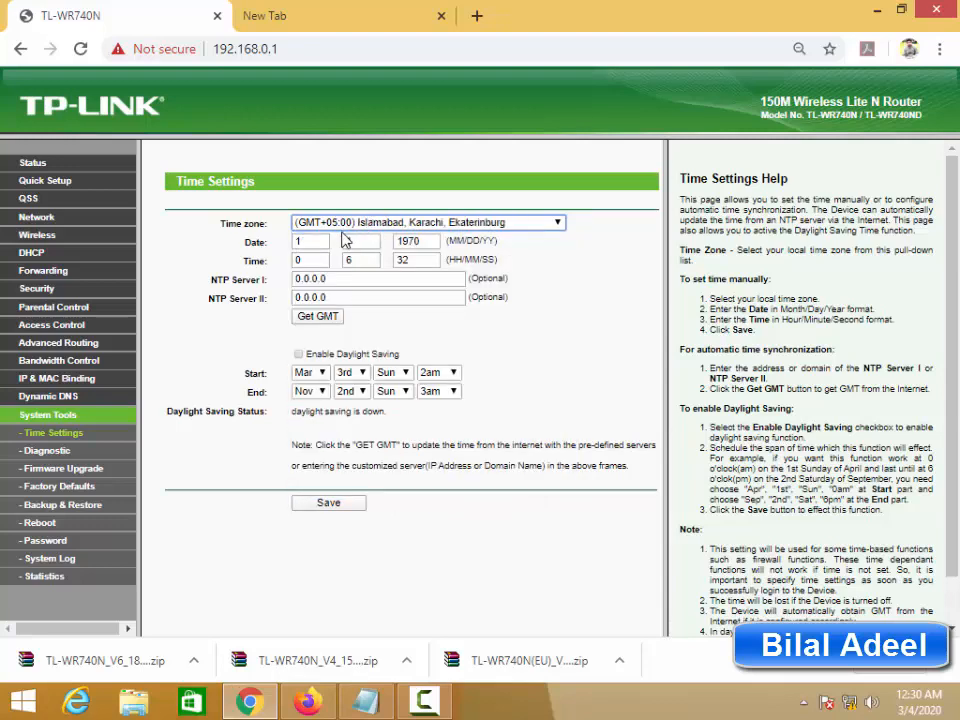
# - Set the router's date to month 03, day 04, year 2020
pyautogui.doubleClick(305, 242)
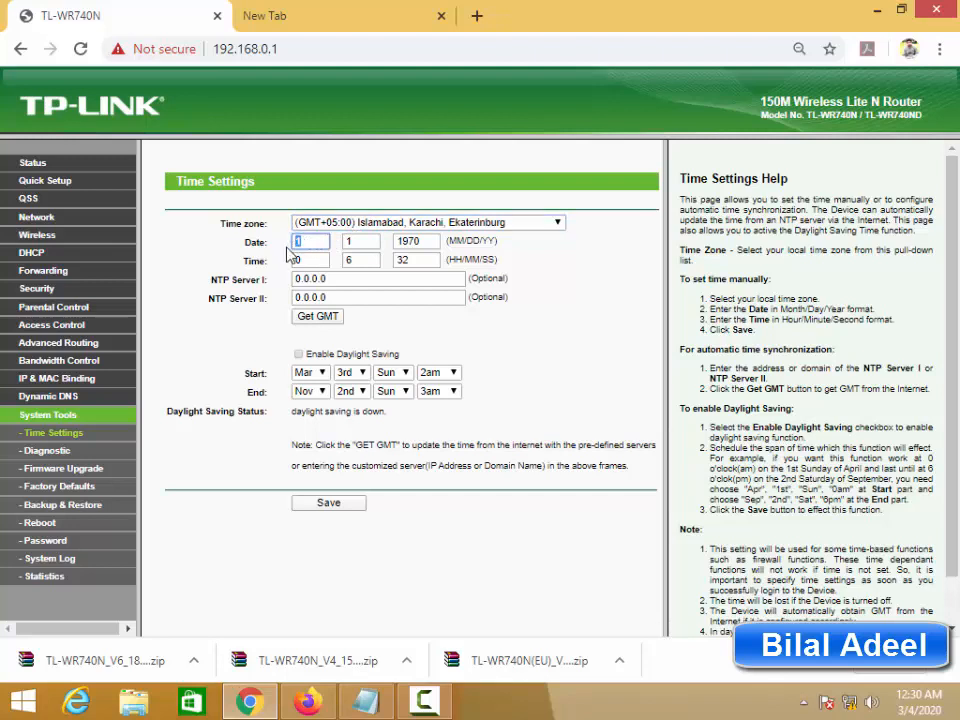
pyautogui.write('03')
pyautogui.press('BackSpace')
pyautogui.press('BackSpace')
pyautogui.write('03')
pyautogui.press('Tab')
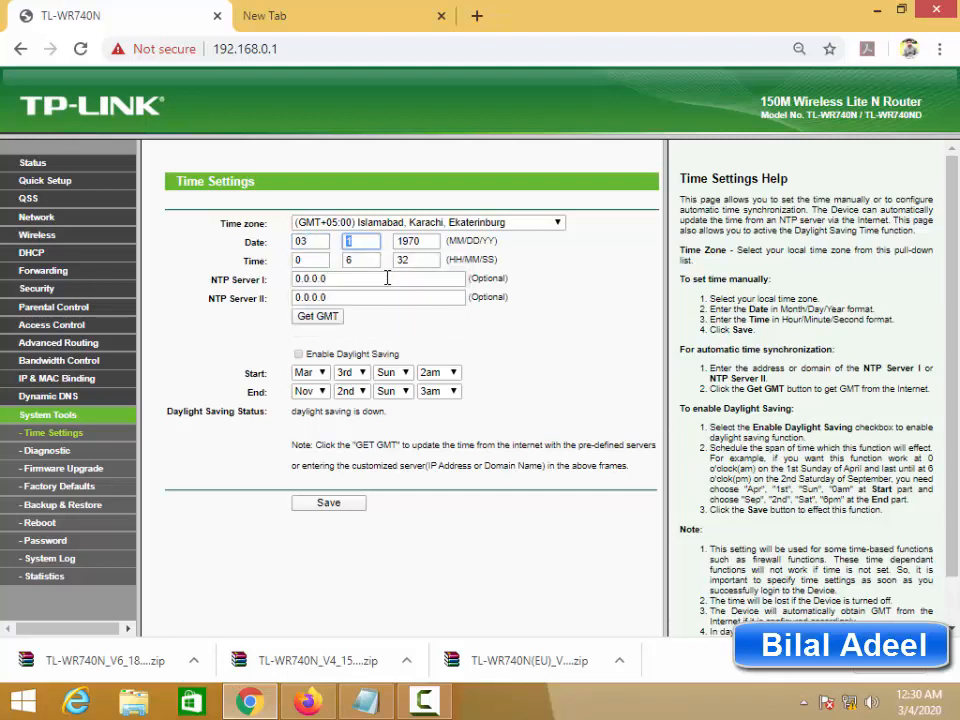
pyautogui.write('04')
pyautogui.press('Tab')
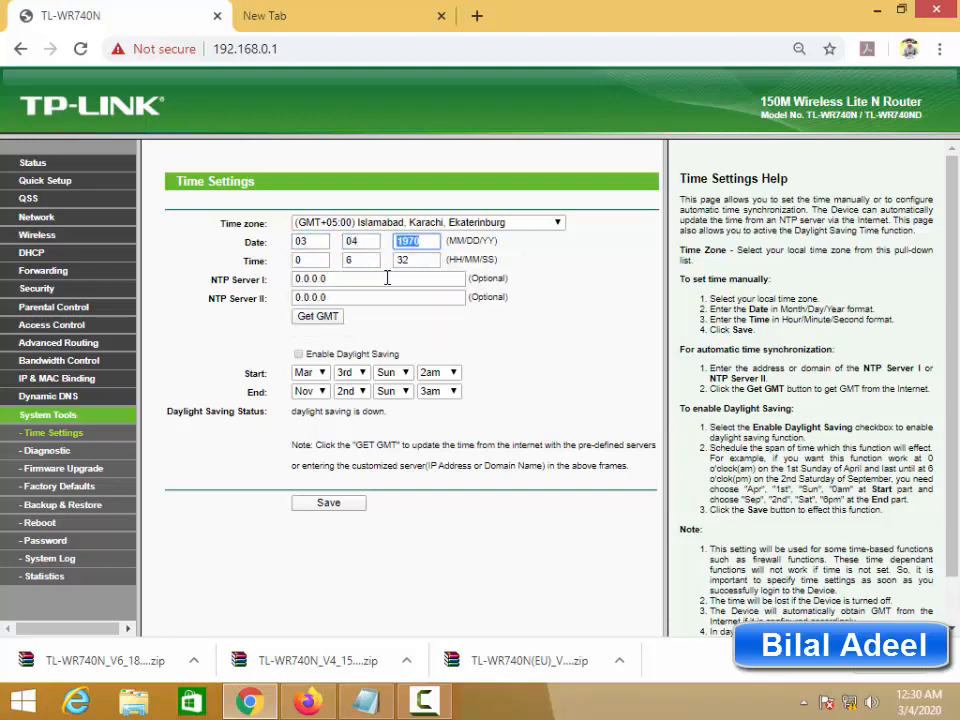
pyautogui.write('2020')
pyautogui.press('Tab')
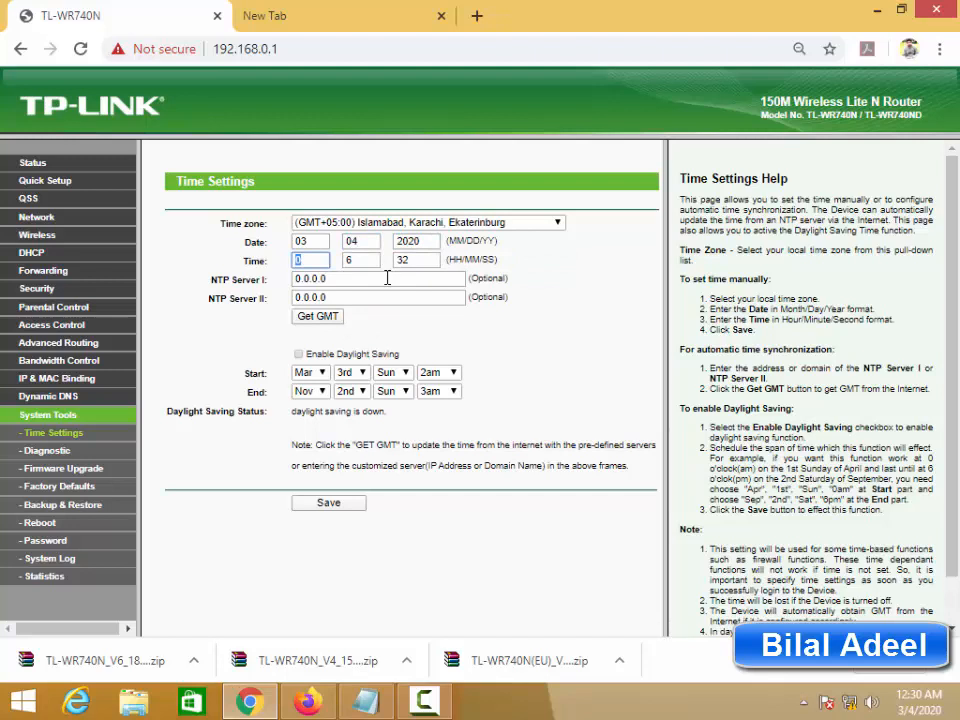
# - Set the router's time to hour 01 and minute 27, and save the time settings
pyautogui.write('01')
pyautogui.press('Tab')
pyautogui.write('27')
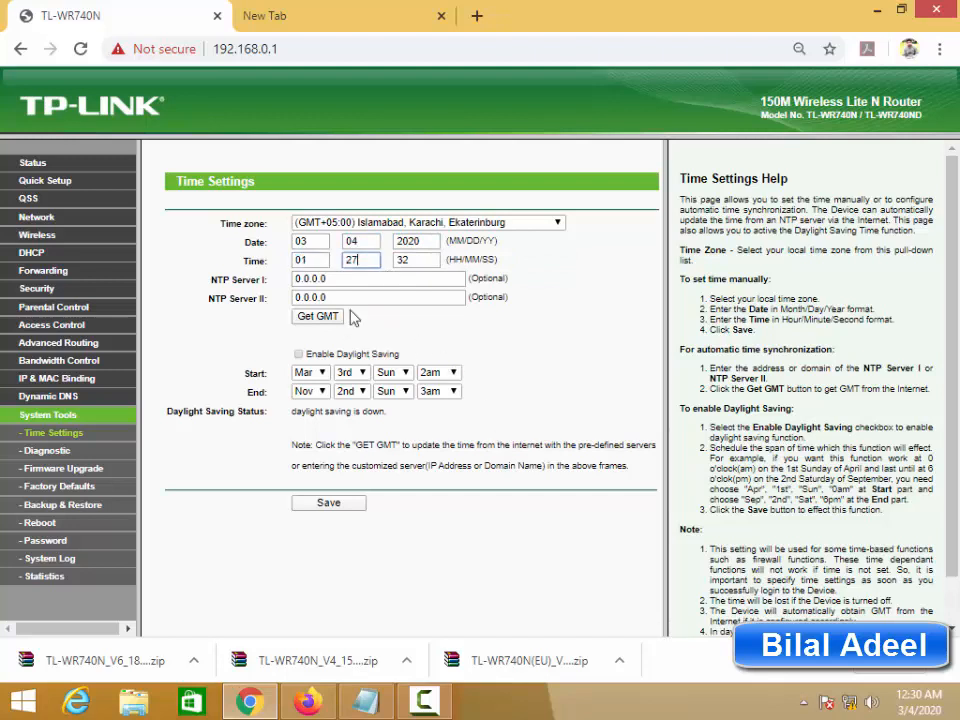
pyautogui.click(330, 504)
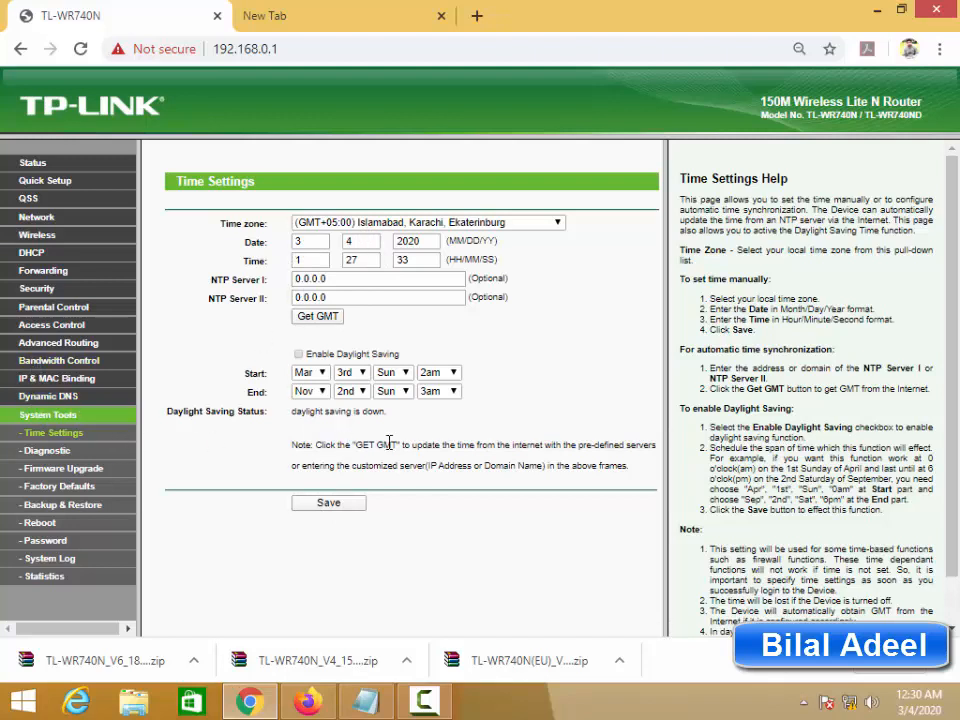
# - View the router's Firmware Upgrade page and its Factory Defaults page
pyautogui.moveTo(917, 711)
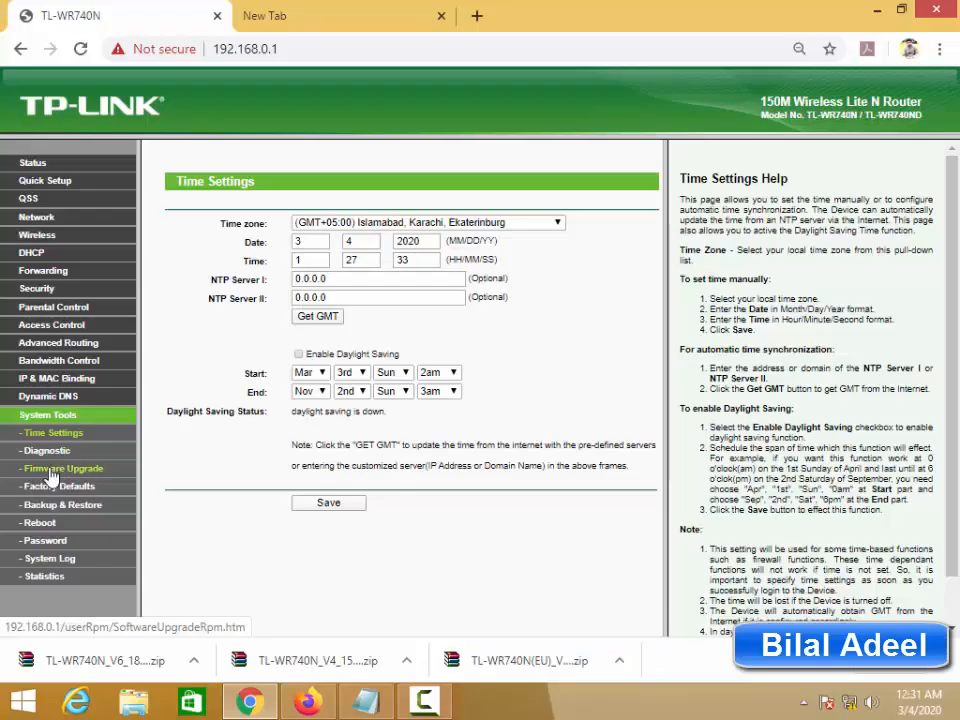
pyautogui.click(58, 467)
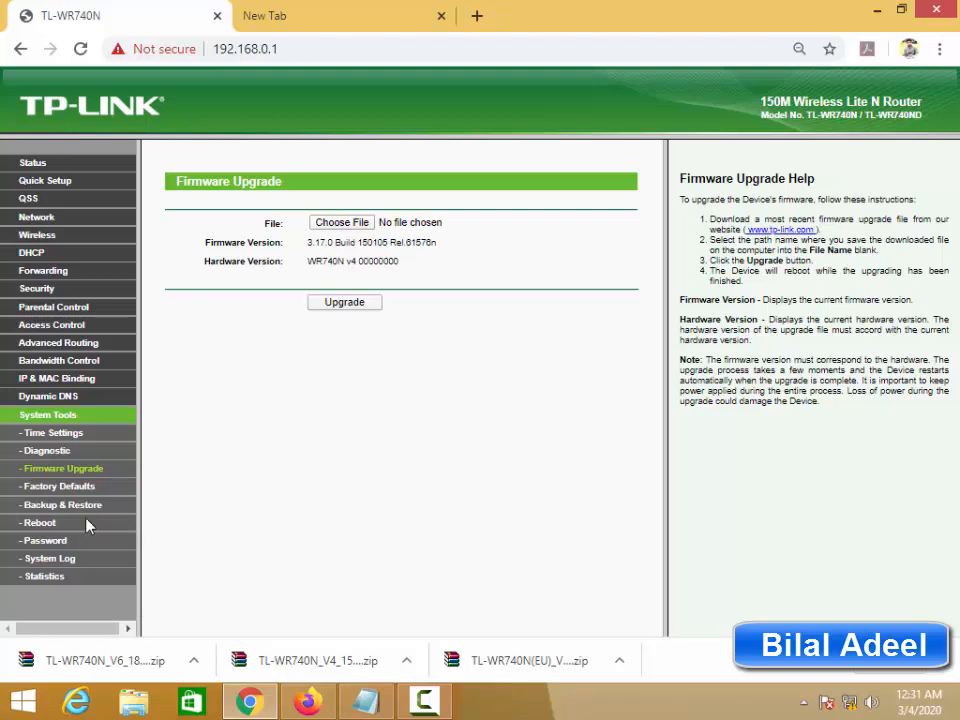
pyautogui.click(85, 490)
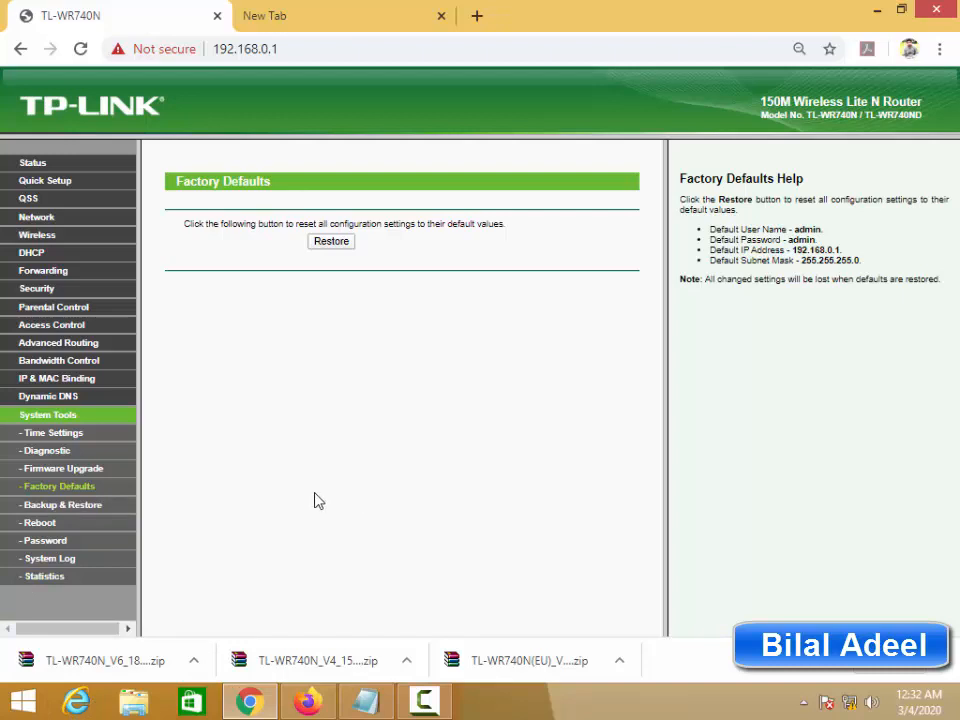
# - Upgrade the router firmware with wr740nv6_en_3_17_0_up_boot(150105).bin from the TL-WR740N_V6_180328 download folder and confirm the upgrade
pyautogui.click(54, 470)
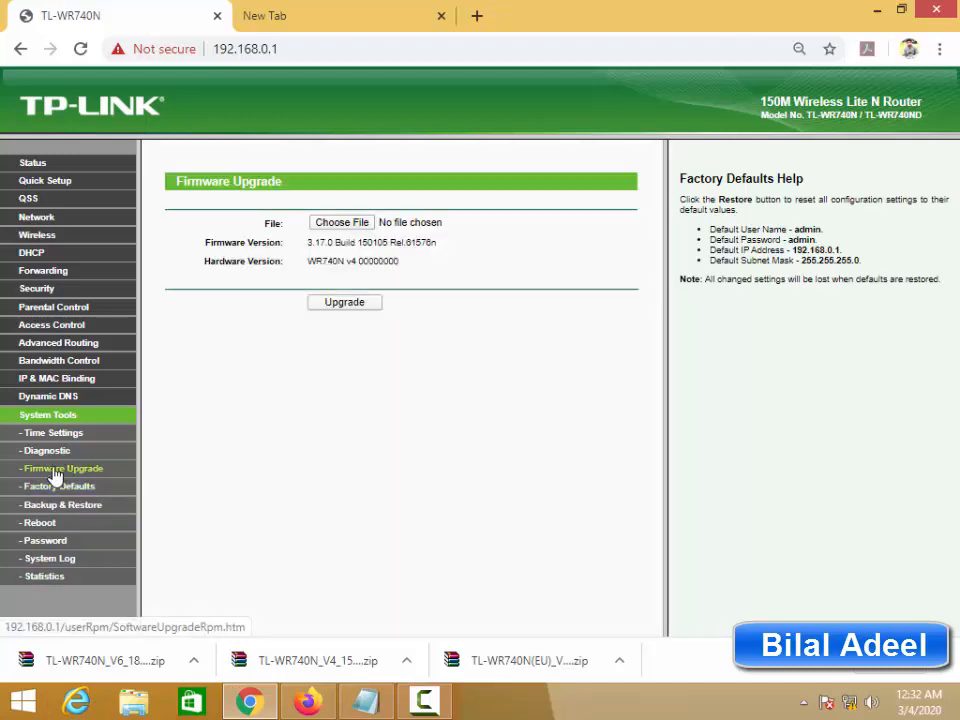
pyautogui.click(348, 227)
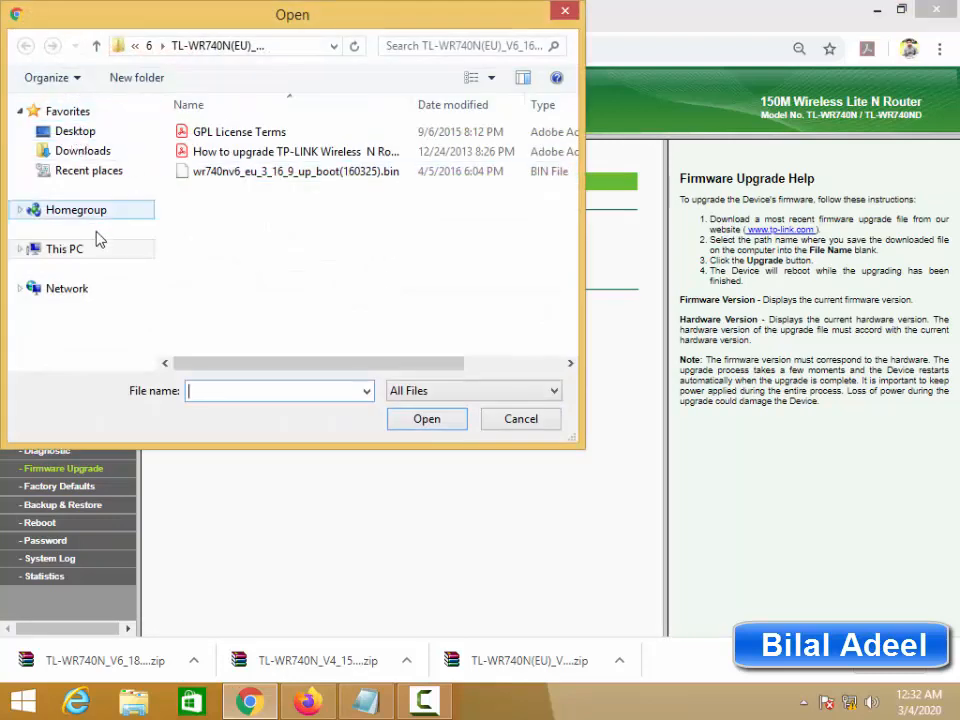
pyautogui.click(90, 250)
pyautogui.click(297, 152)
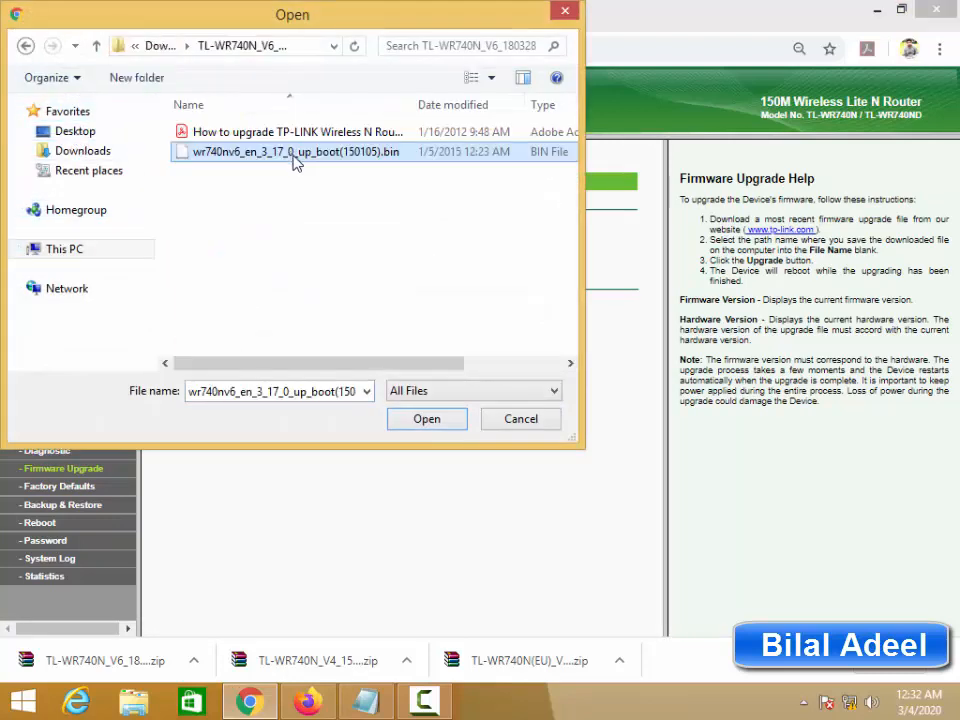
pyautogui.click(421, 427)
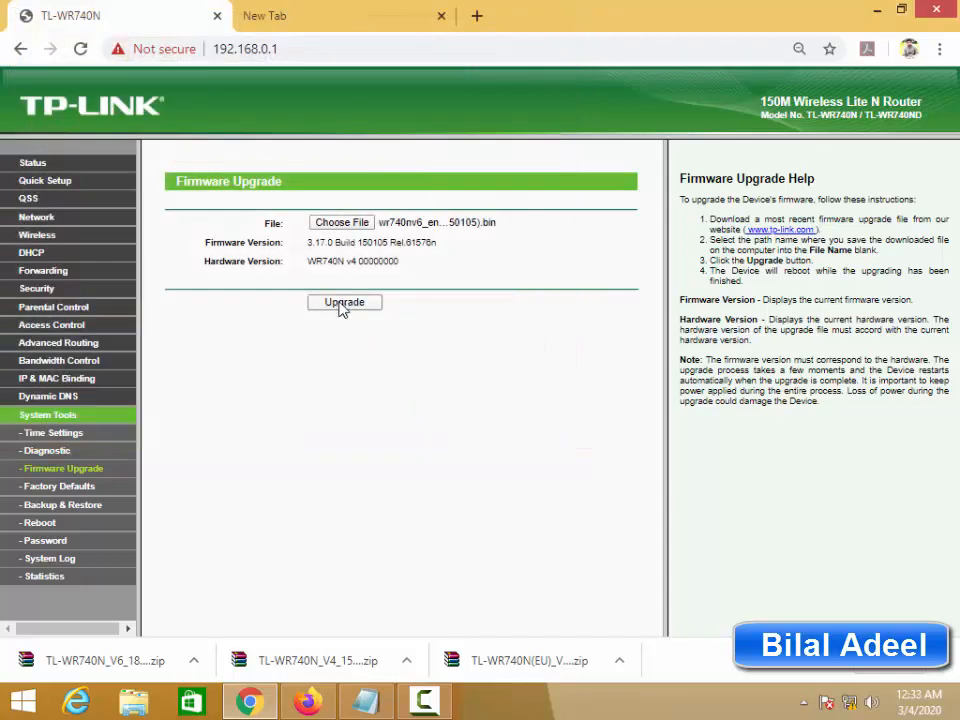
pyautogui.click(341, 309)
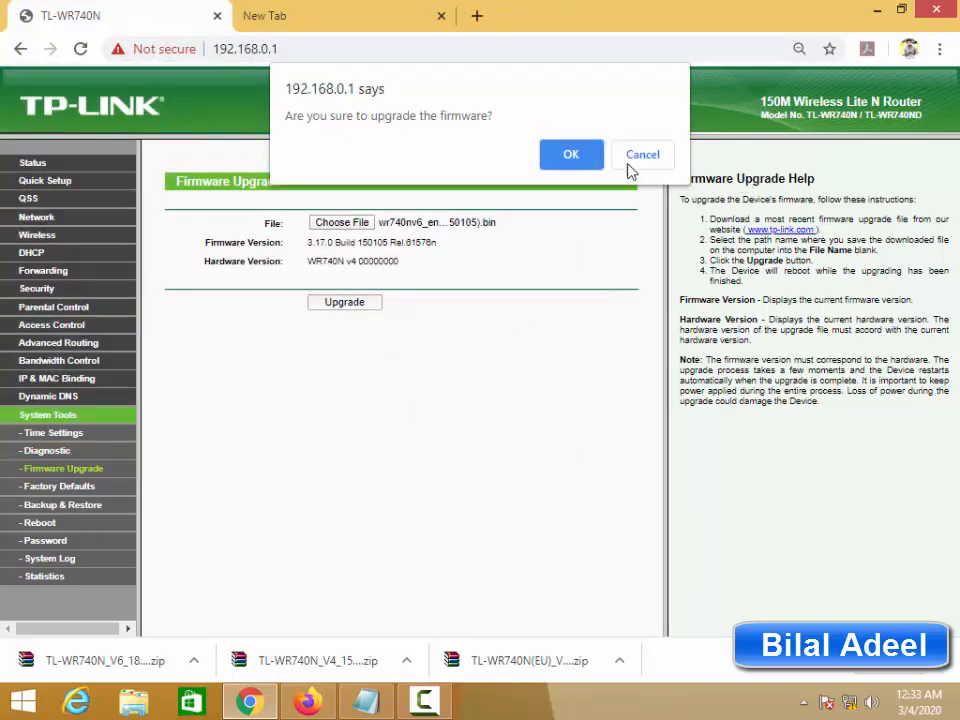
pyautogui.click(570, 156)
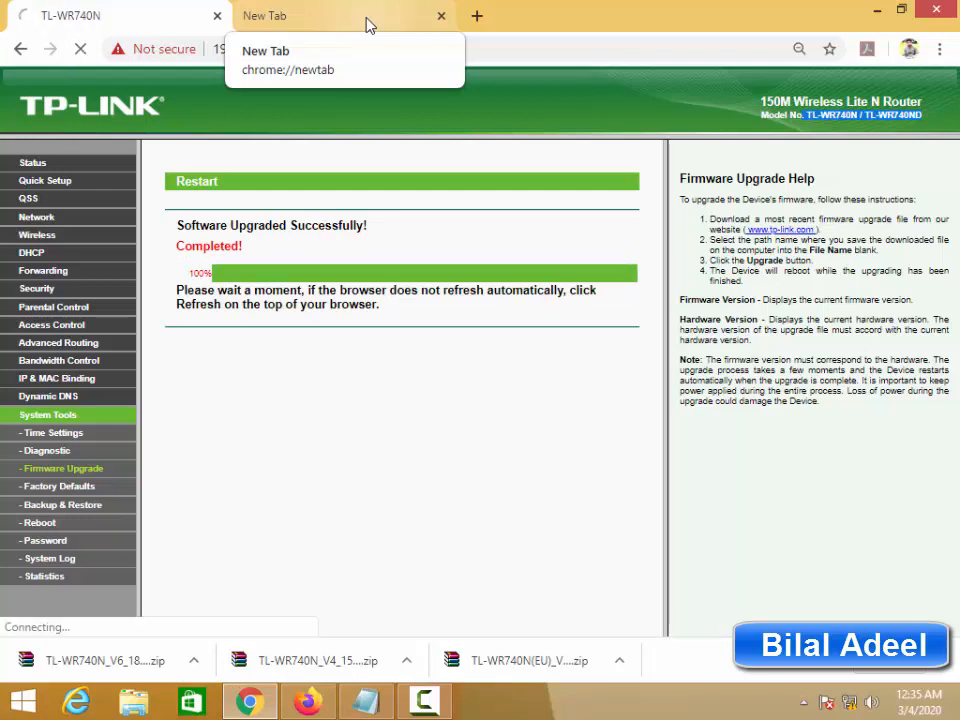
pyautogui.click(367, 20)
pyautogui.click(426, 703)
pyautogui.click(426, 703)
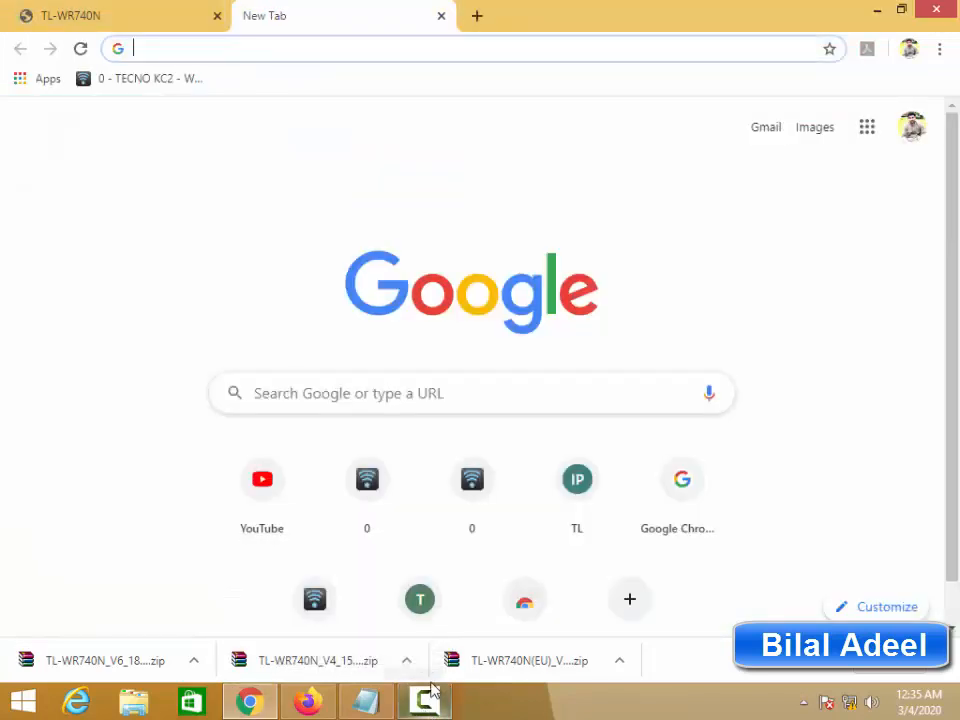